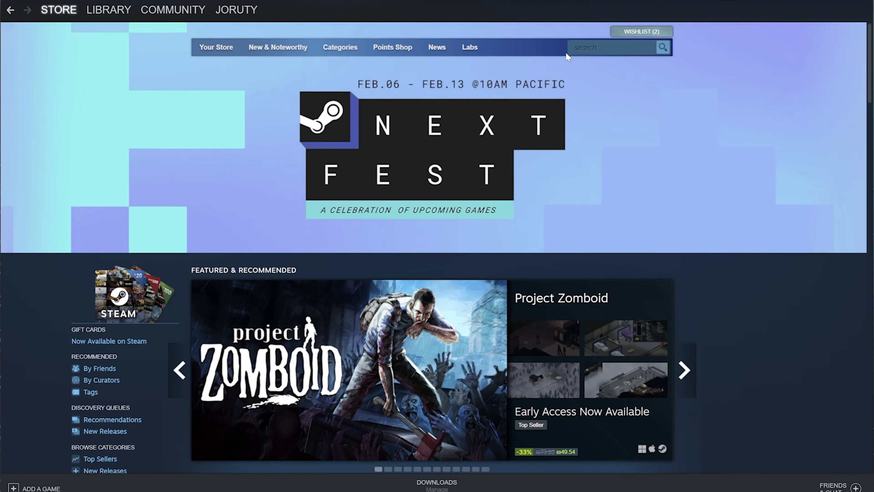
# Search the Steam store for "vup" and open the page of VUP - VTuber & Animation & motion capture & 3D & Live2D.
pyautogui.write('vup')
pyautogui.press('Return')
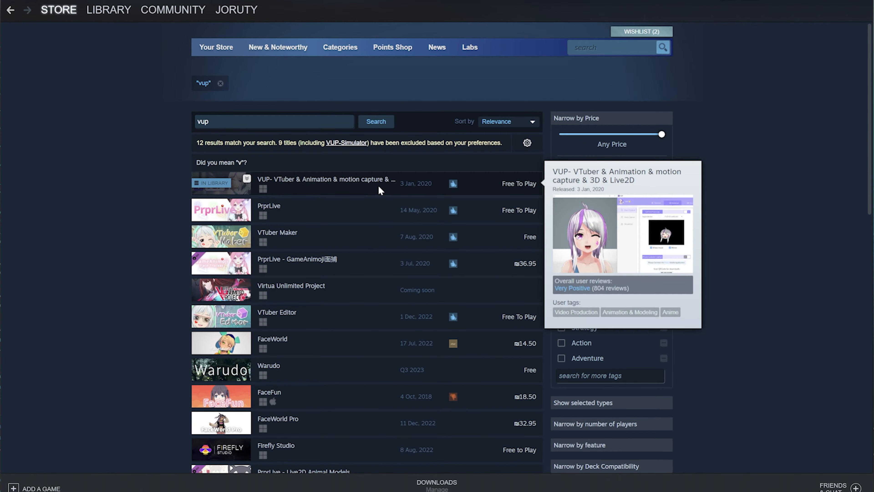
pyautogui.click(379, 189)
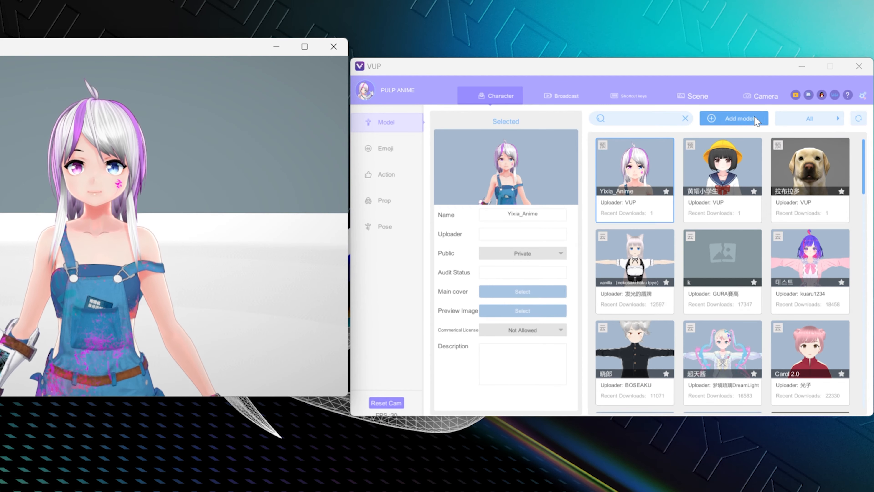
# Switch to VUP and import the avatar file carmilla night 04.vrm as a new character model.
pyautogui.click(741, 119)
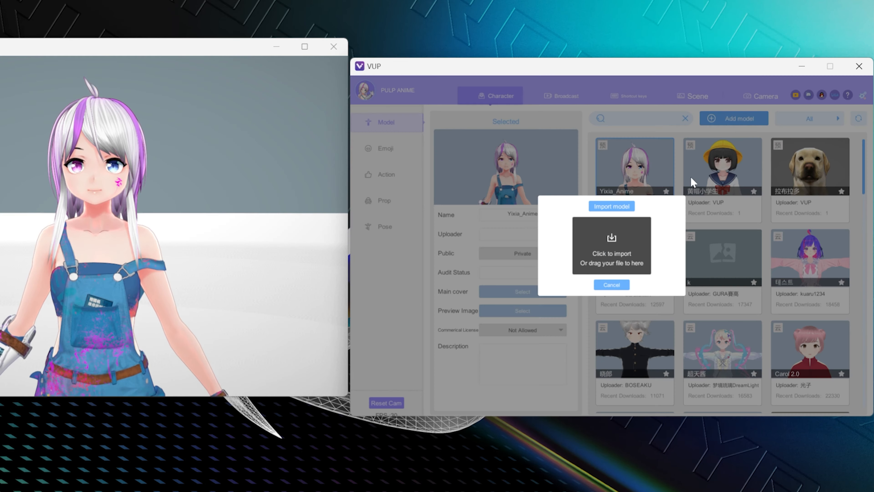
pyautogui.click(639, 254)
pyautogui.scroll(-2, 621, 275)
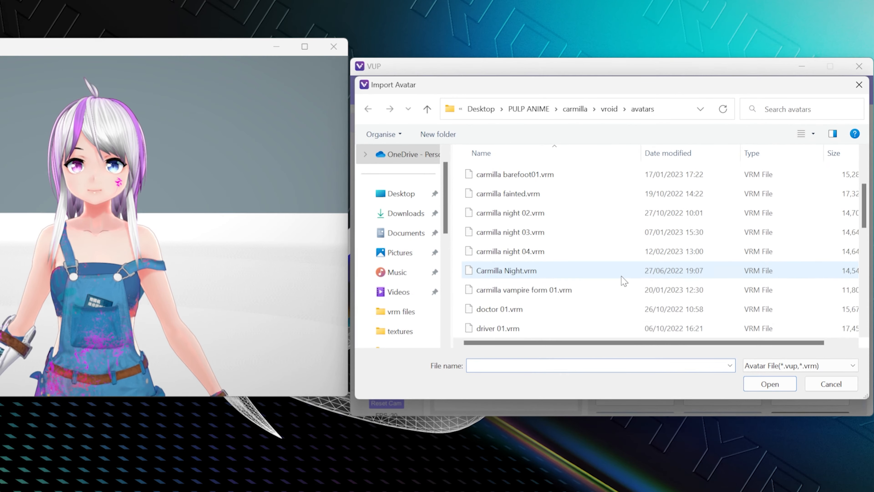
pyautogui.click(591, 252)
pyautogui.click(762, 383)
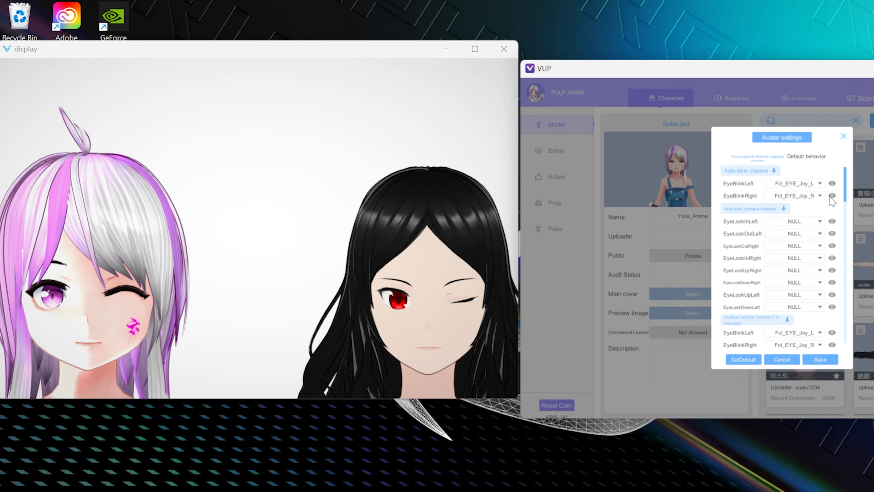
# Preview the EyeBlinkRight mapping of the imported avatar, save the avatar settings and confirm the import.
pyautogui.click(831, 196)
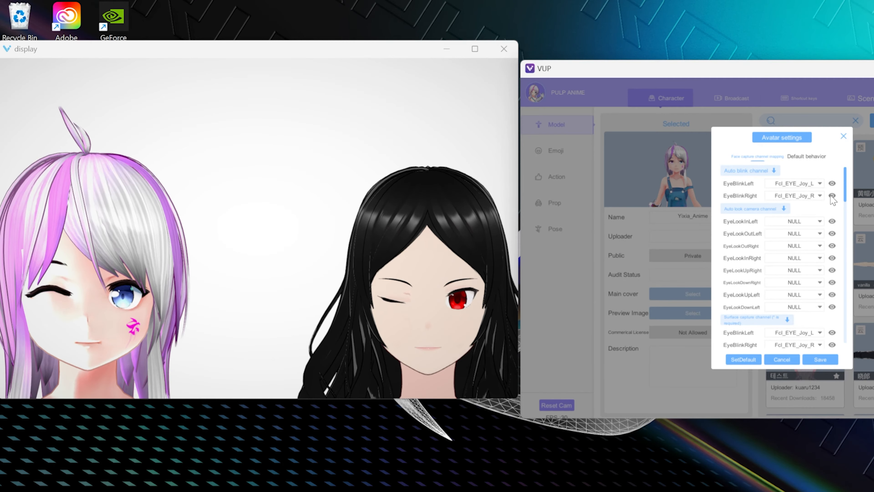
pyautogui.click(830, 359)
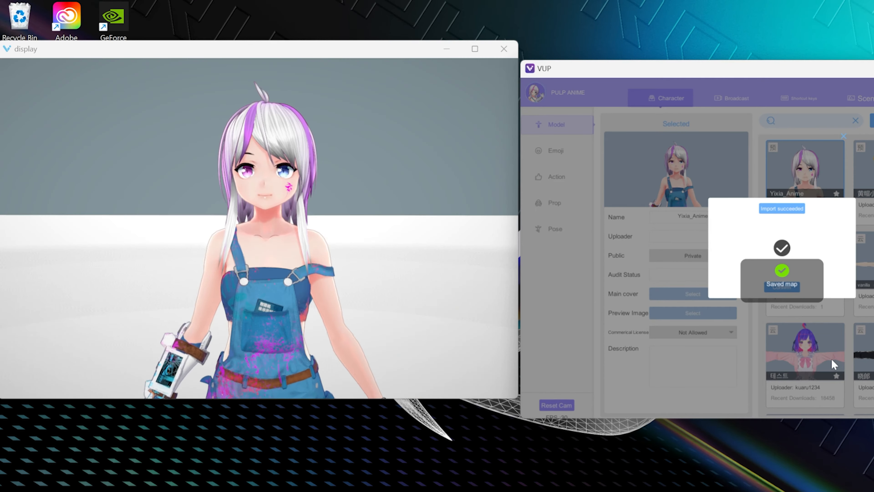
pyautogui.click(781, 287)
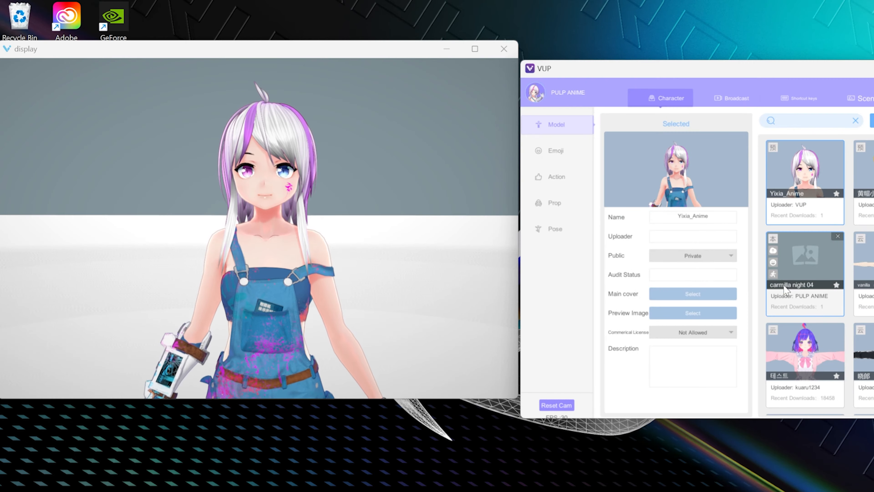
# Load the carmilla night 04 model into the display window and adjust the camera framing on it.
pyautogui.click(803, 261)
pyautogui.click(392, 249)
pyautogui.moveTo(392, 249); pyautogui.dragTo(392, 256, button='middle')
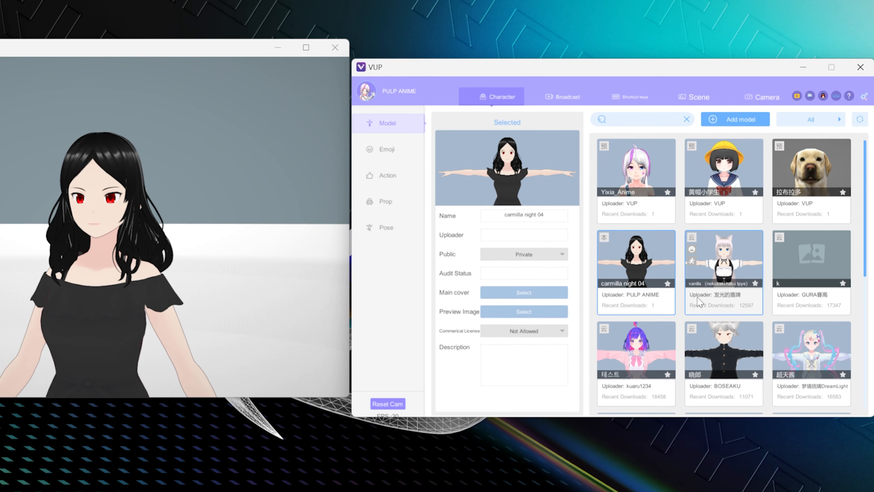
# Set carmilla night 04's default idle to IdleNoShake, default walk to humanoidwalk and default run to humanoidrun.
pyautogui.click(604, 273)
pyautogui.click(669, 231)
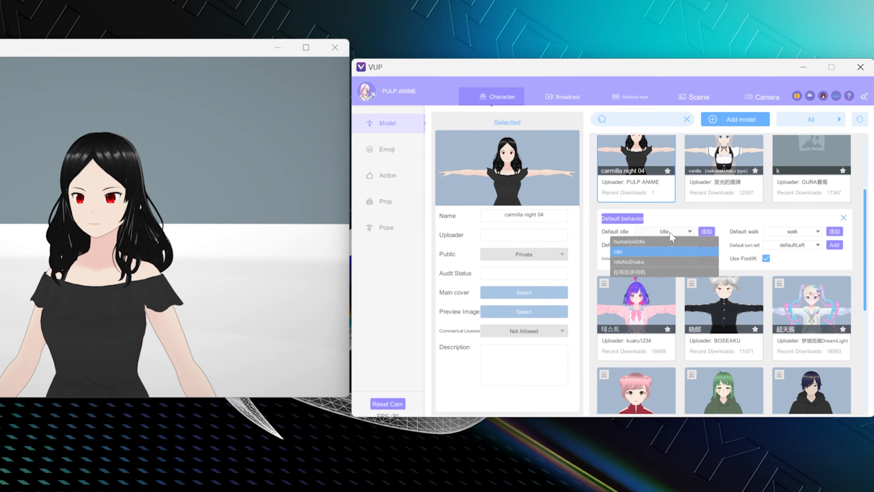
pyautogui.click(638, 261)
pyautogui.click(798, 231)
pyautogui.click(774, 242)
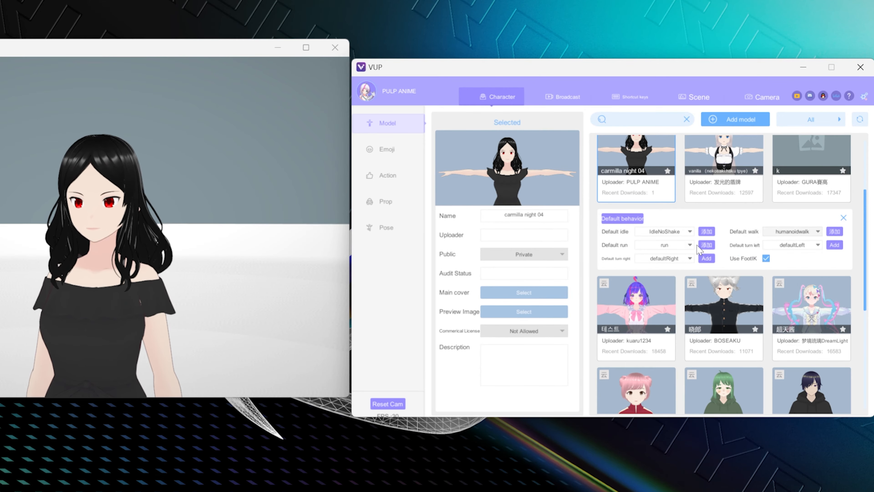
pyautogui.click(664, 245)
pyautogui.click(656, 255)
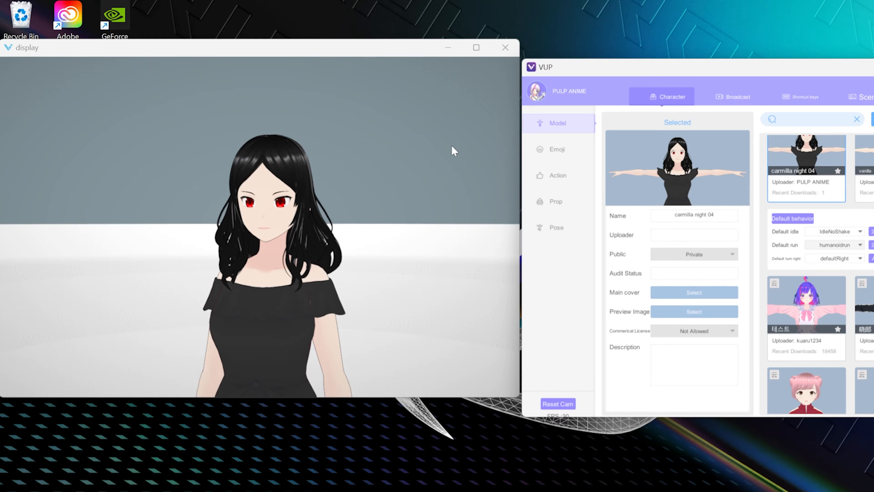
# Test the avatar's movement by walking it in different directions in the display window, and close its default behavior settings.
pyautogui.click(450, 144)
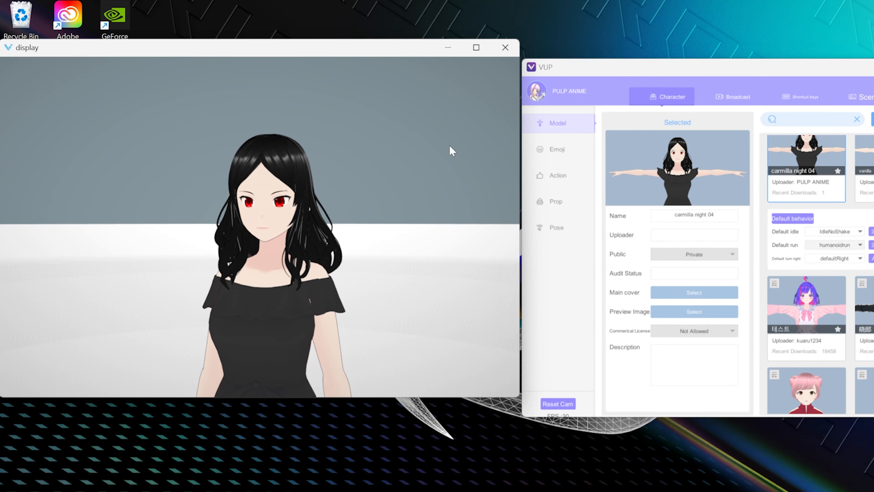
pyautogui.press('Left')
pyautogui.press('Right')
pyautogui.press('Left')
pyautogui.press('Up')
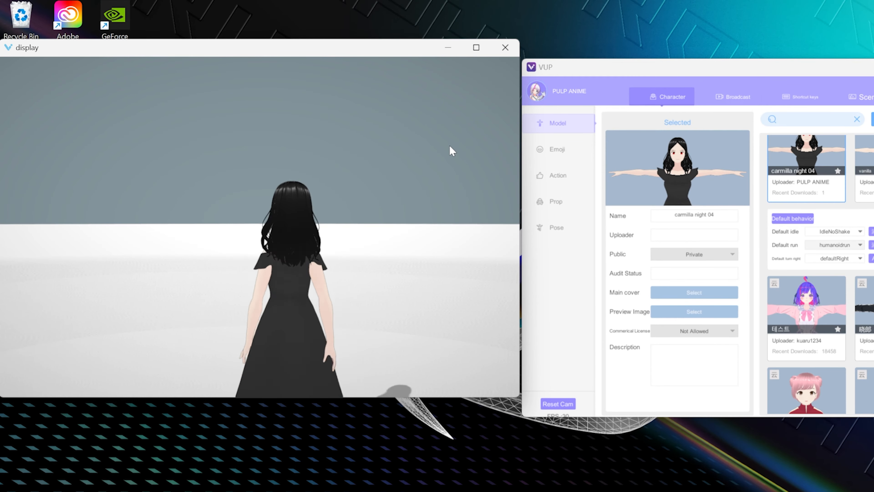
pyautogui.press('Down')
pyautogui.press('Left')
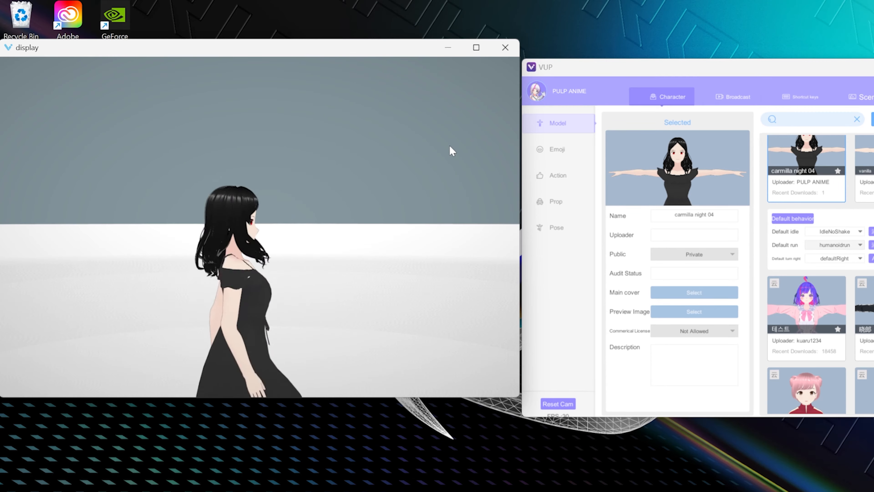
pyautogui.press('Down')
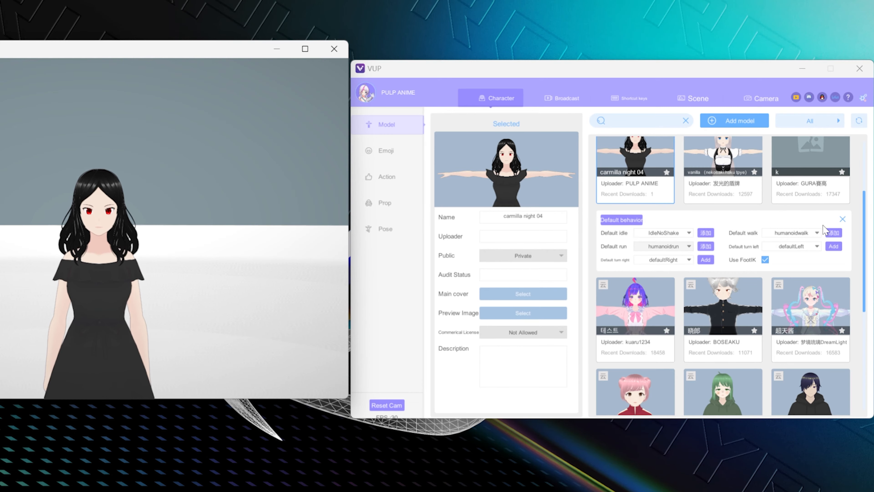
pyautogui.click(832, 231)
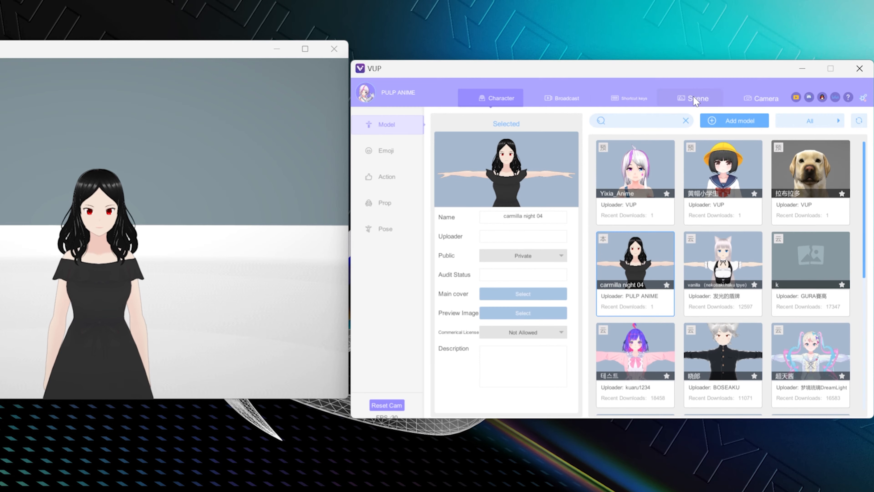
pyautogui.click(695, 99)
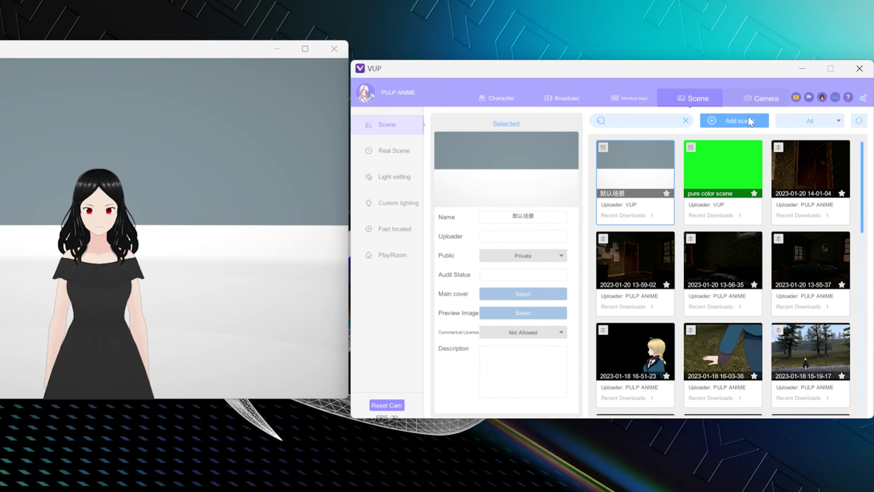
pyautogui.click(739, 121)
pyautogui.click(565, 266)
pyautogui.click(537, 109)
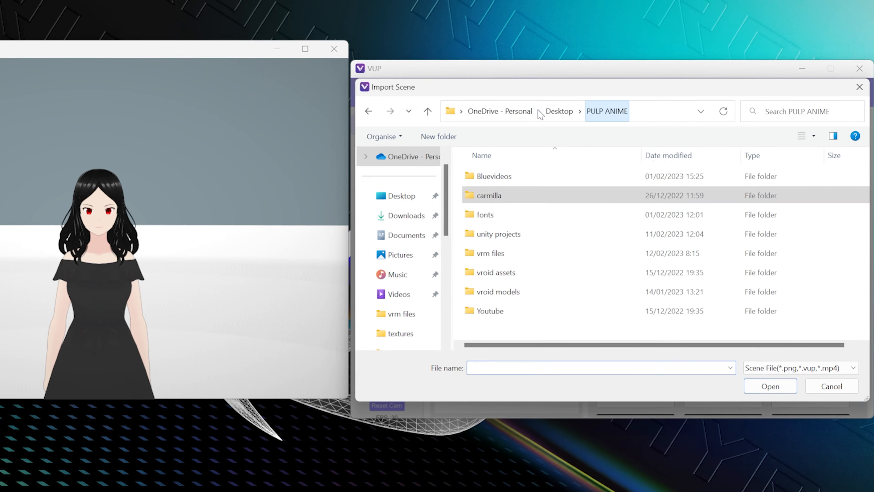
pyautogui.doubleClick(528, 173)
pyautogui.doubleClick(536, 234)
pyautogui.doubleClick(561, 174)
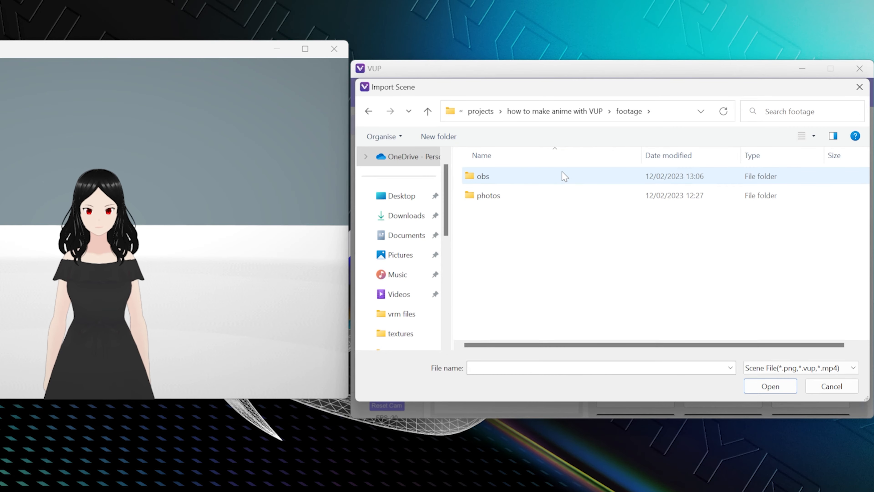
pyautogui.doubleClick(564, 176)
pyautogui.click(558, 180)
pyautogui.click(766, 387)
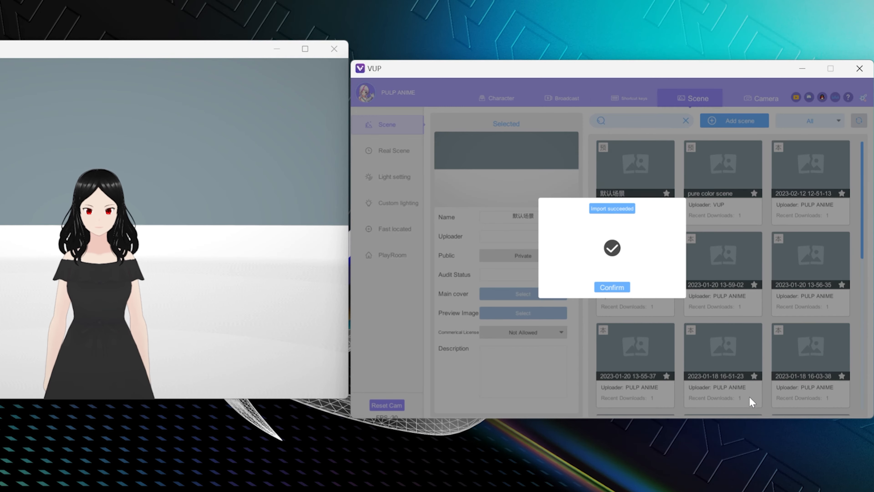
pyautogui.click(616, 288)
pyautogui.click(811, 171)
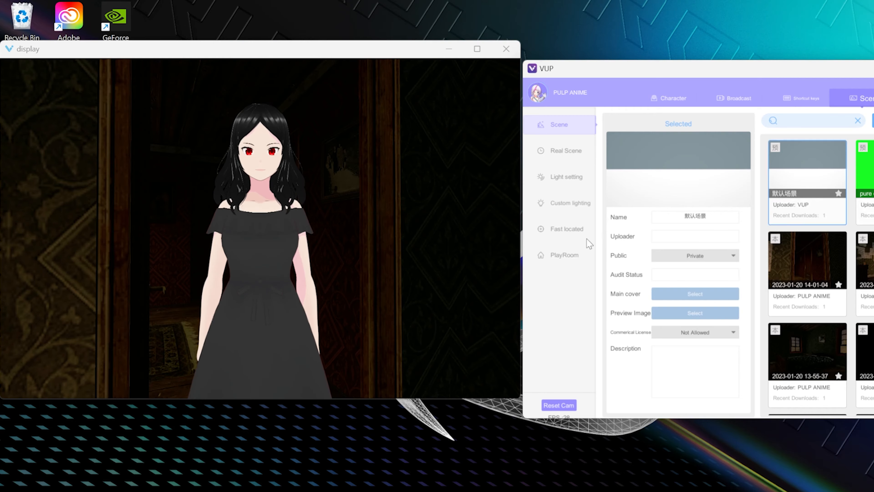
pyautogui.click(486, 50)
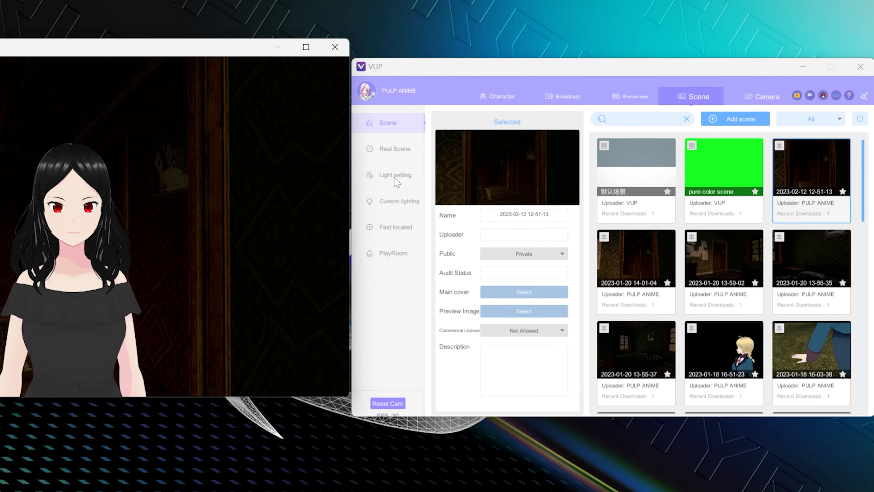
# In the scene's light settings, set the light intensity to 1.79 and focal length to 33.64, and enable Bloom with intensity 4.20.
pyautogui.click(395, 176)
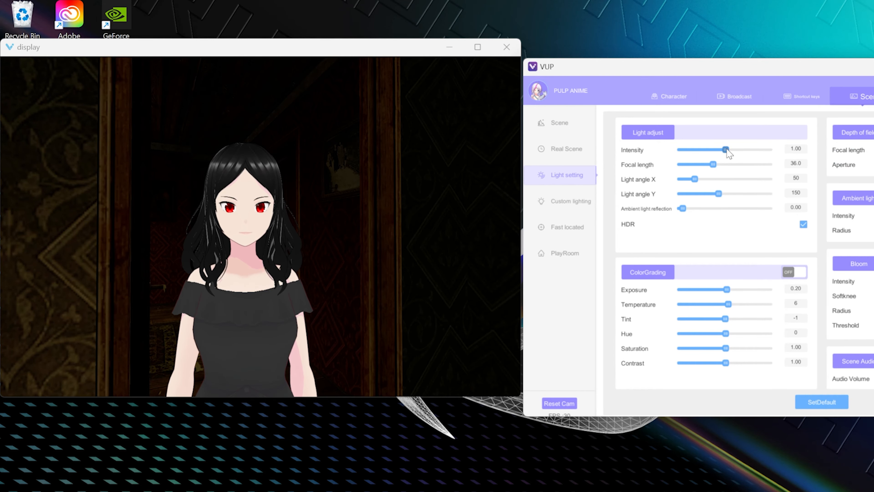
pyautogui.moveTo(726, 148); pyautogui.dragTo(761, 145)
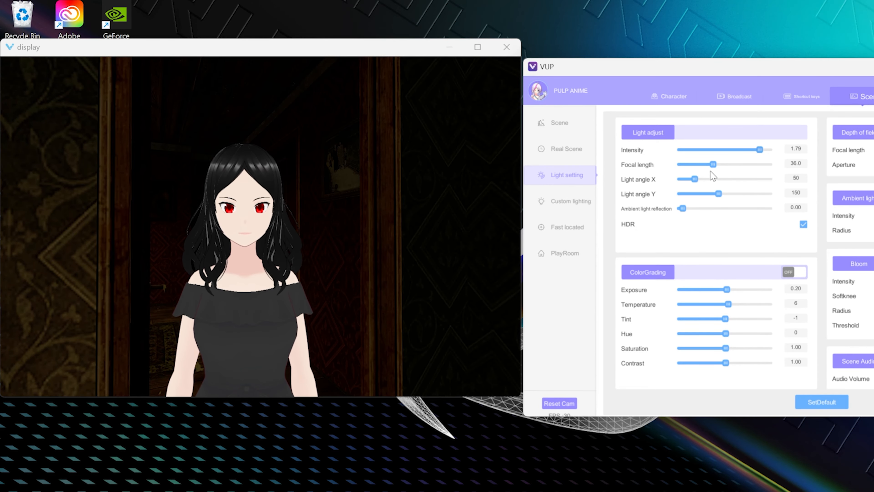
pyautogui.moveTo(715, 163); pyautogui.dragTo(712, 164)
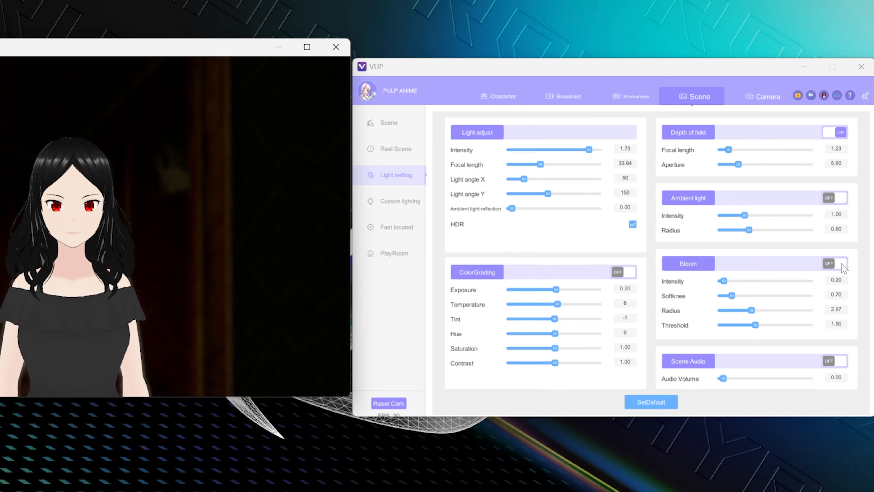
pyautogui.click(836, 265)
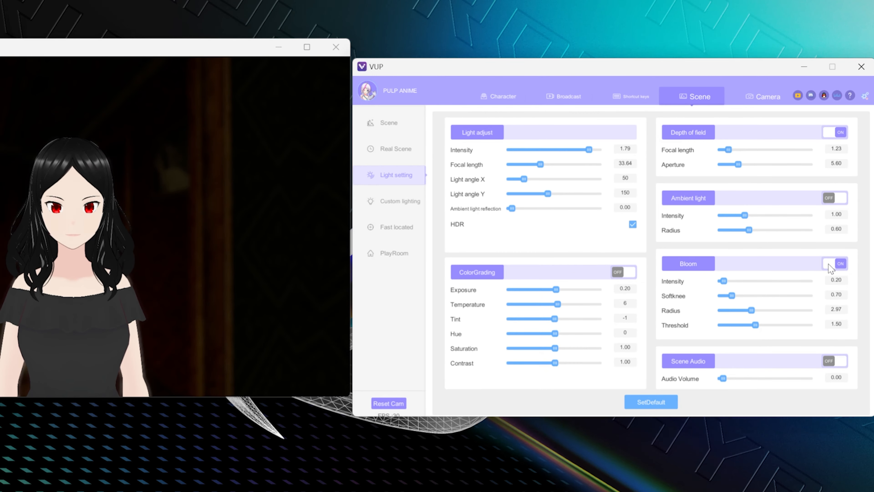
pyautogui.moveTo(724, 281); pyautogui.dragTo(742, 281)
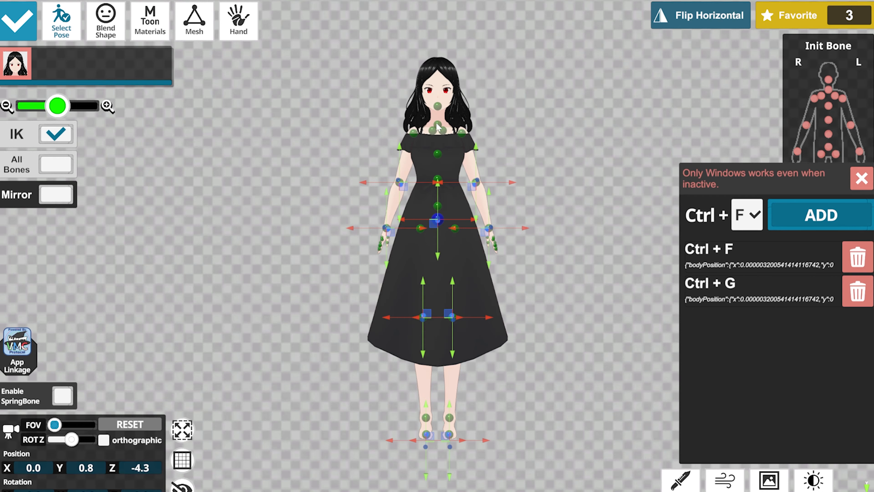
# Switch to the VRM posing application, enable SpringBone, try rotating the avatar's head and neck bones, and finish customizing the pose.
pyautogui.hotkey('ctrl', 'f')
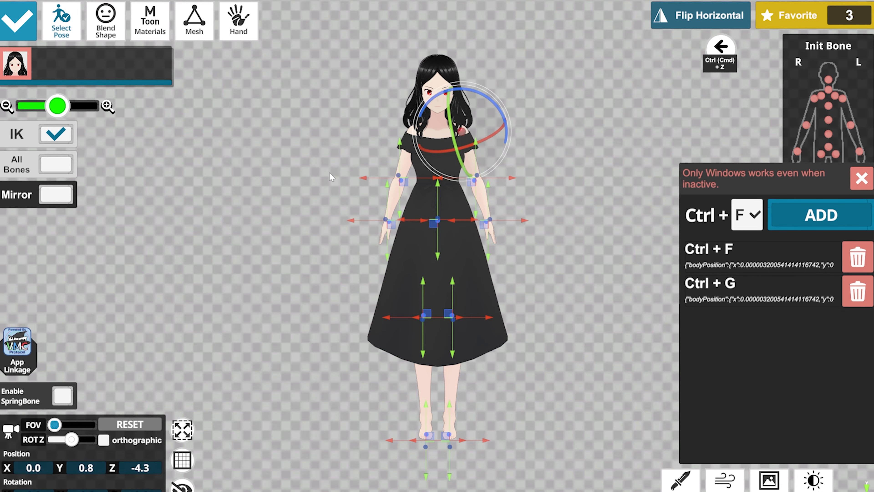
pyautogui.click(438, 121)
pyautogui.click(72, 396)
pyautogui.click(435, 100)
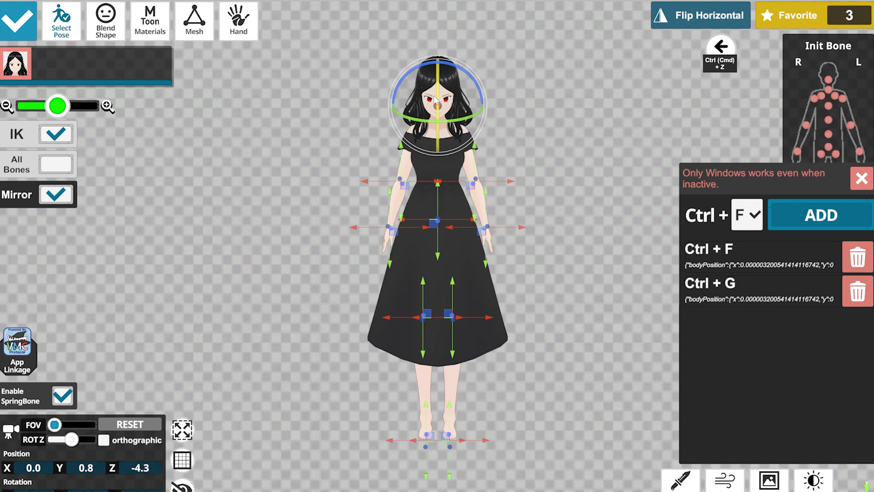
pyautogui.click(438, 122)
pyautogui.moveTo(439, 77); pyautogui.dragTo(439, 107)
pyautogui.click(518, 98)
pyautogui.click(33, 24)
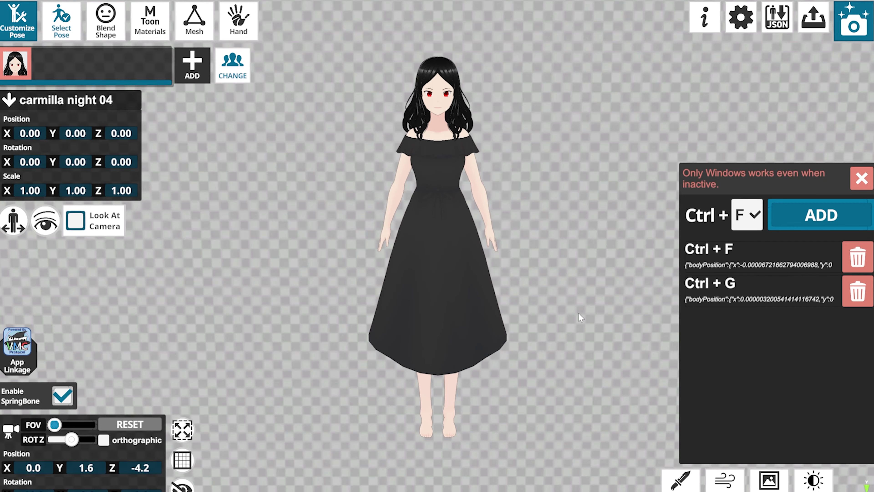
# Send the avatar's pose to other software through the OSC/VMC protocol linkage.
pyautogui.click(25, 359)
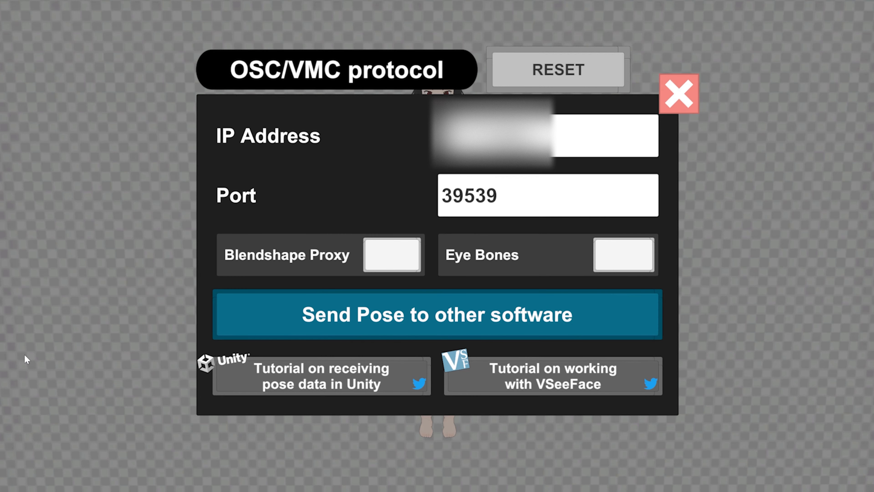
pyautogui.click(517, 315)
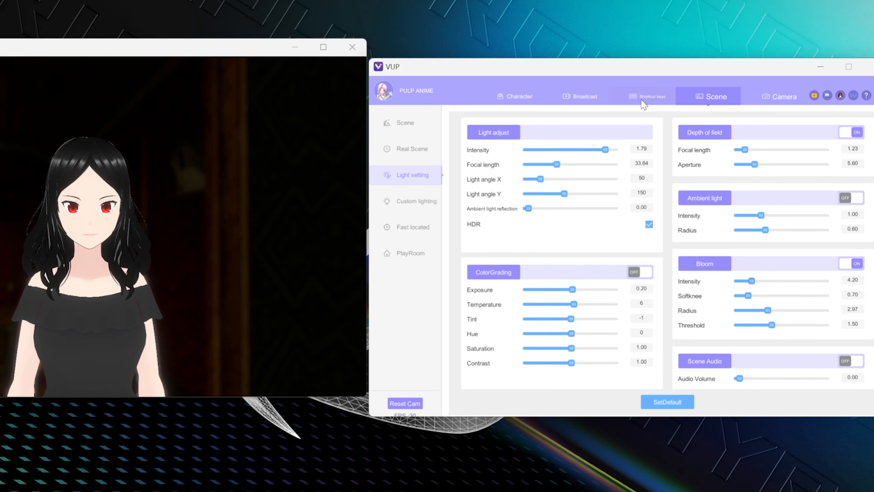
# Switch back to VUP and open the body capture settings for broadcasting.
pyautogui.click(583, 95)
pyautogui.click(406, 149)
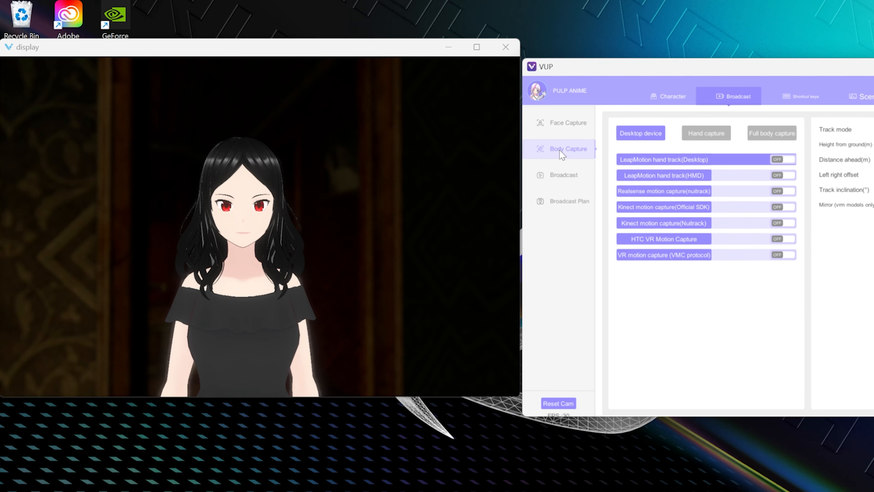